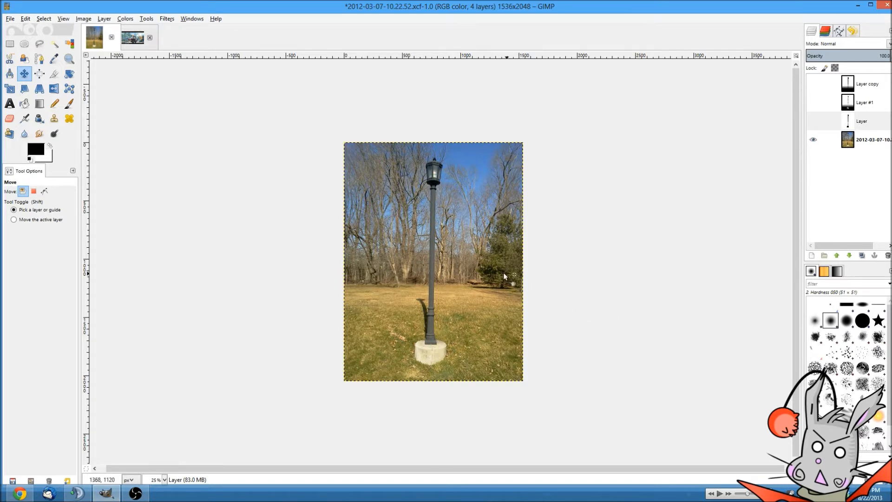
Select the photo layer and start a path up the left edge of the lamppost's concrete base
drag(465, 262, 469, 242)
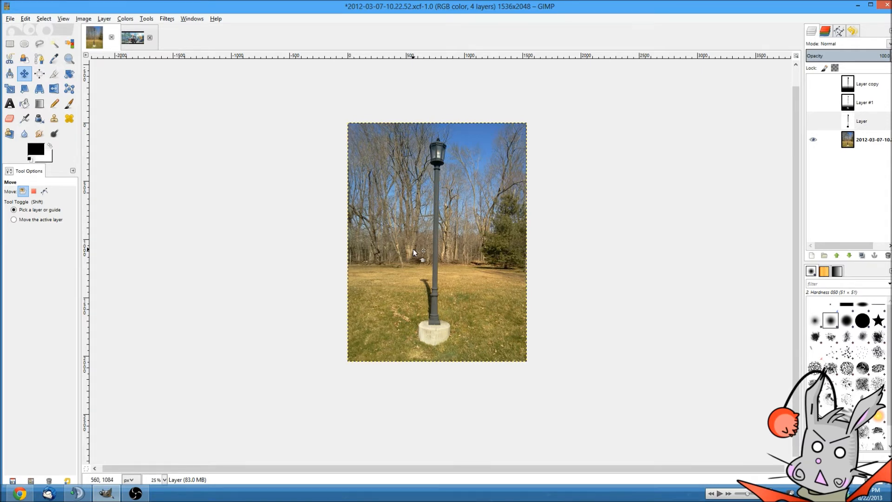
click(823, 138)
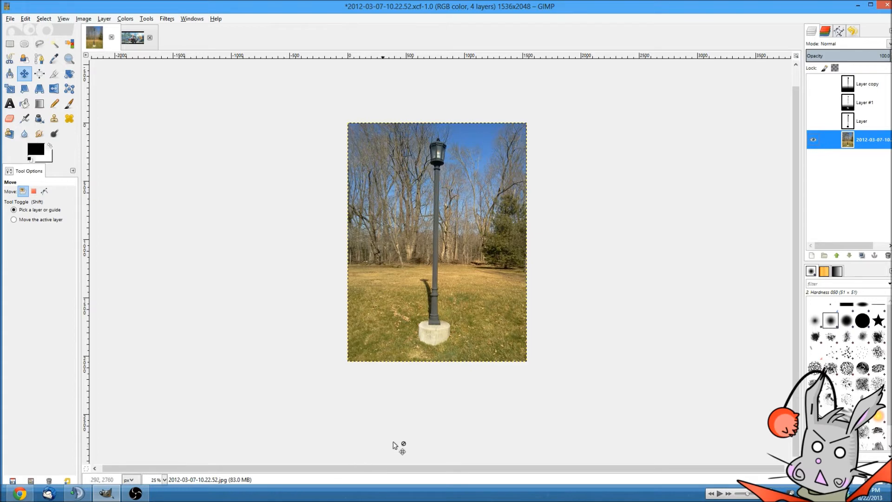
key(b)
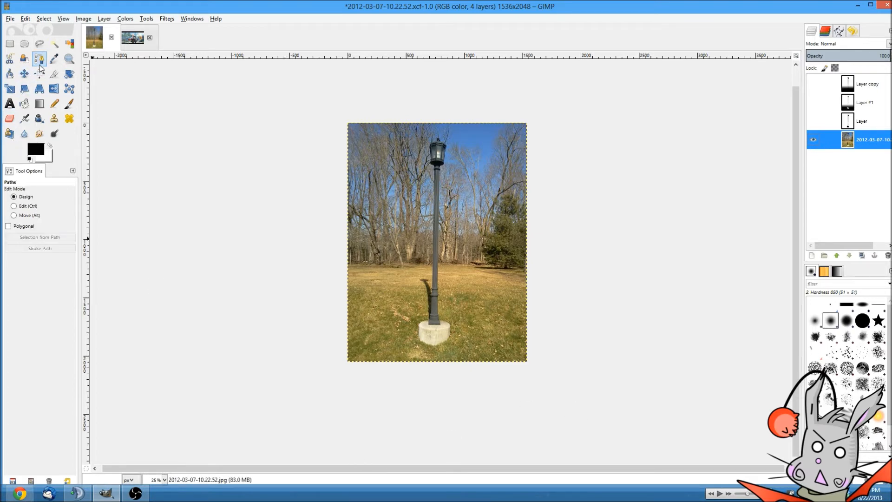
scroll(448, 336, up, 4)
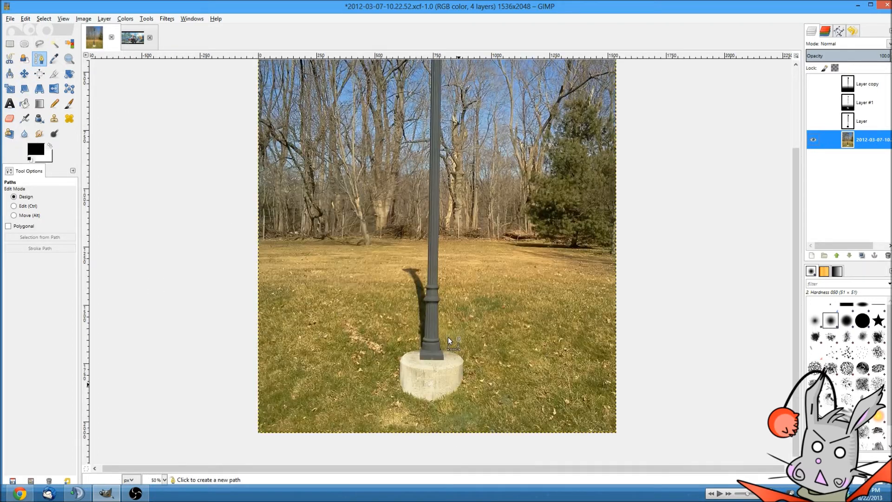
scroll(448, 337, down, 3)
scroll(429, 297, up, 1)
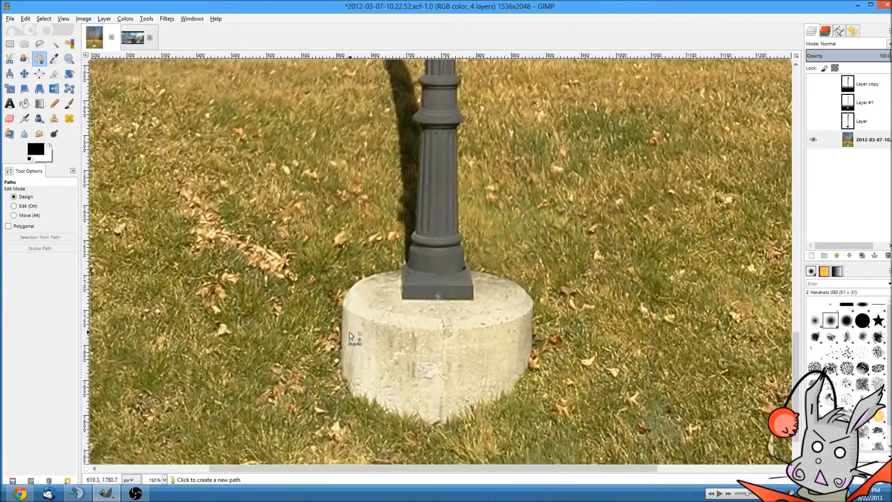
scroll(342, 335, up, 2)
click(340, 339)
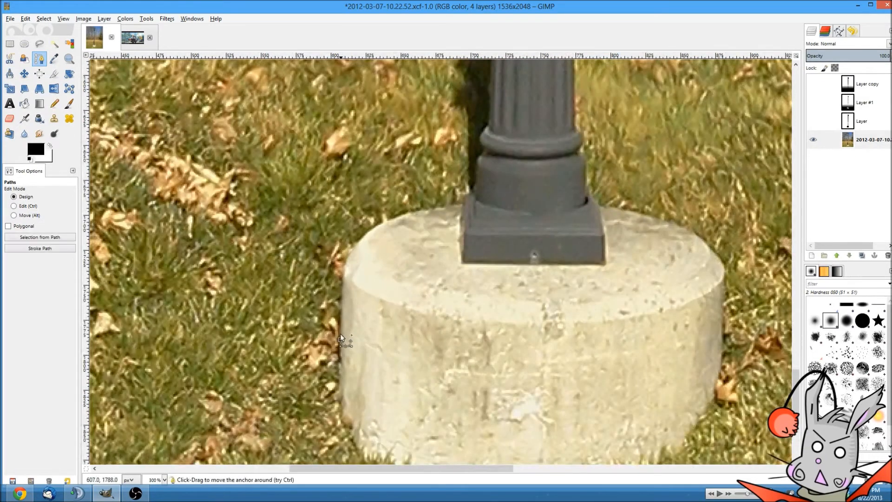
click(343, 269)
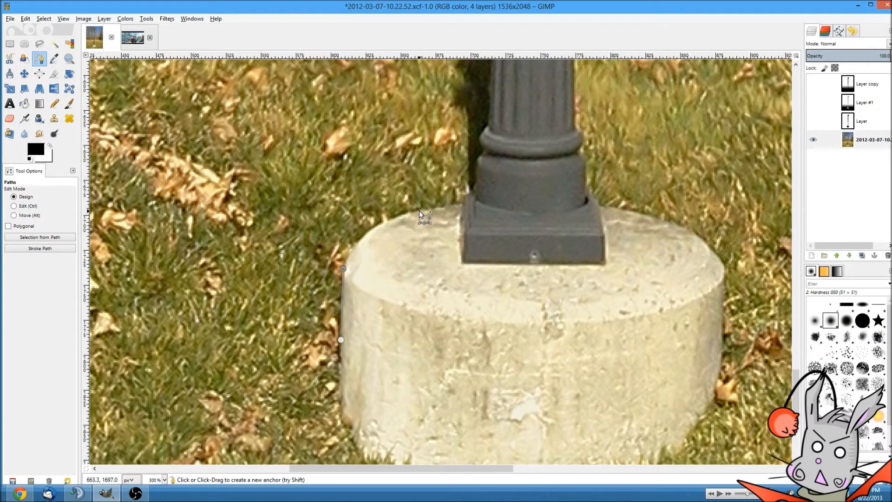
Continue the path with a curve over the base's upper-left rim to the post and an anchor on the base's top right of the post
drag(409, 211, 463, 198)
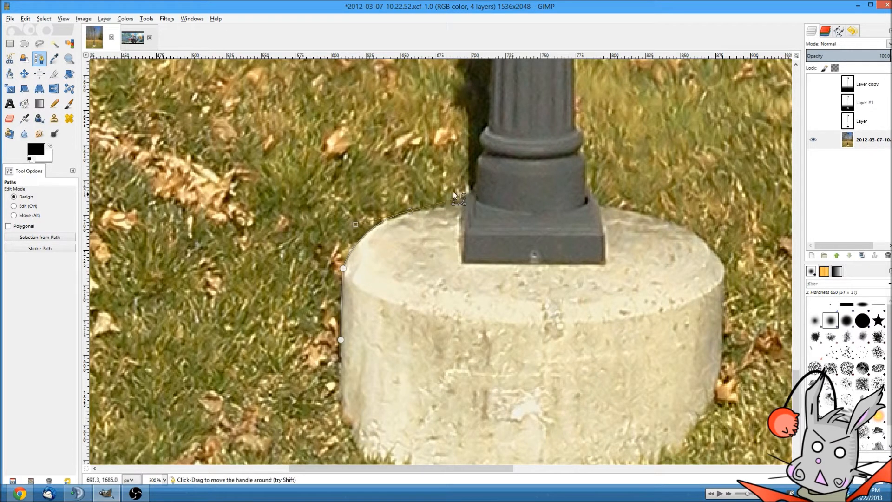
drag(346, 193, 419, 162)
click(461, 201)
click(409, 211)
drag(419, 160, 439, 204)
click(460, 202)
click(629, 230)
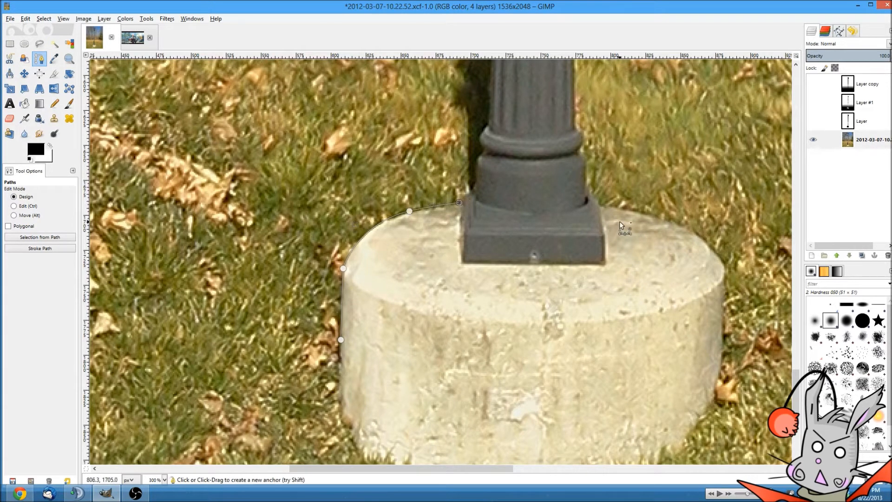
click(633, 403)
scroll(604, 372, down, 3)
click(372, 299)
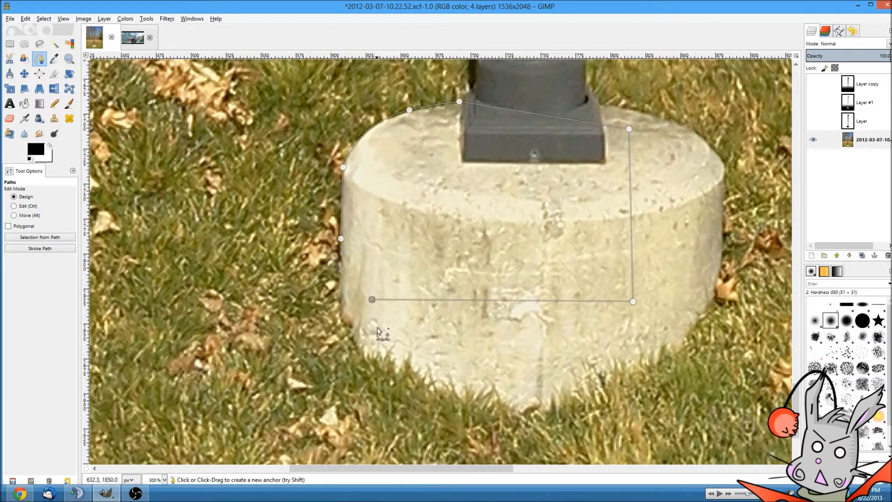
key(ctrl+z)
key(ctrl+z)
Continue the path to the base's lower-right edge and curve it along the grassy bottom back to the left side
click(681, 345)
drag(455, 396, 316, 349)
click(337, 305)
drag(337, 305, 340, 296)
click(451, 395)
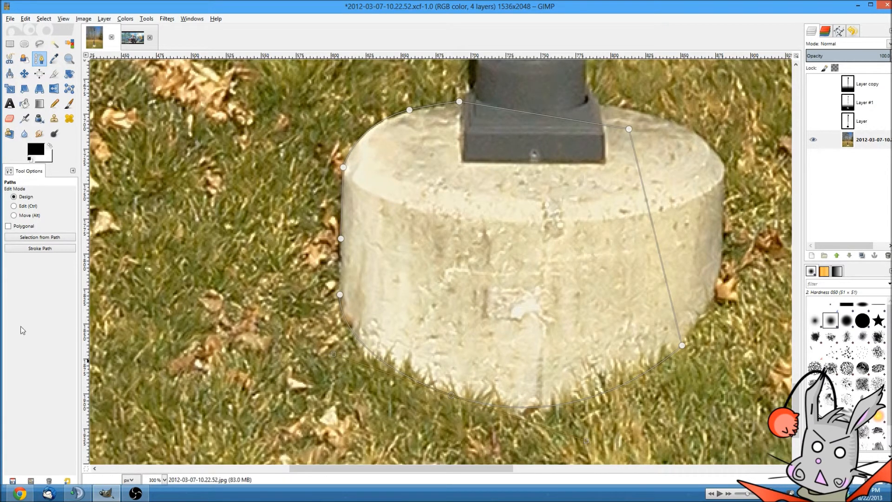
Create a selection from the path around the concrete base
scroll(445, 216, up, 1)
scroll(385, 190, down, 1)
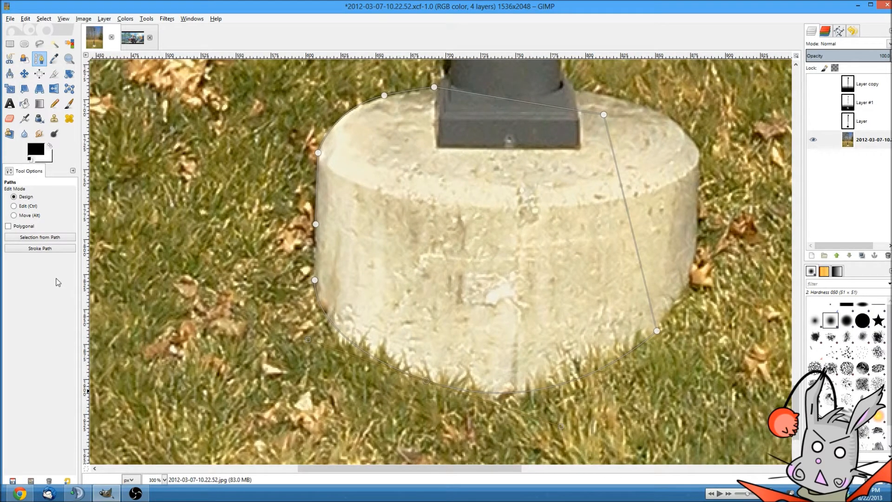
click(42, 236)
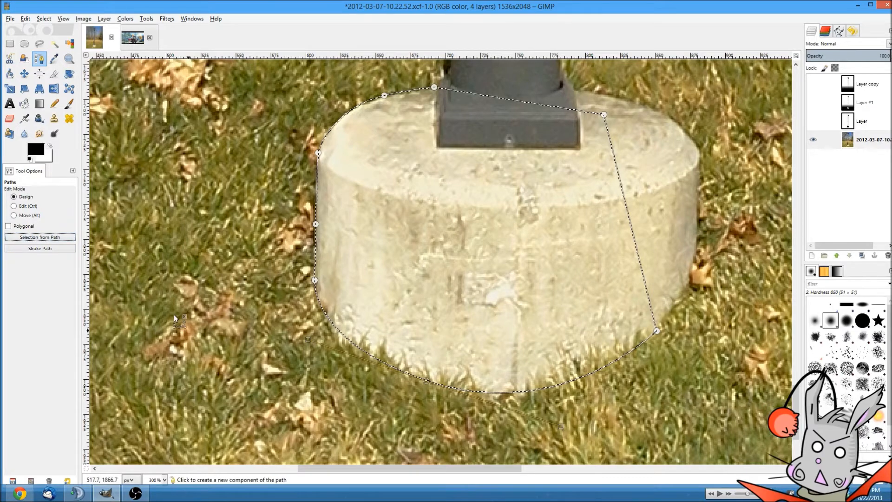
key(p)
mouse_move(169, 137)
mouse_down()
mouse_move(237, 343)
mouse_move(346, 92)
mouse_move(422, 71)
mouse_move(606, 188)
mouse_move(206, 219)
mouse_up()
key(ctrl+z)
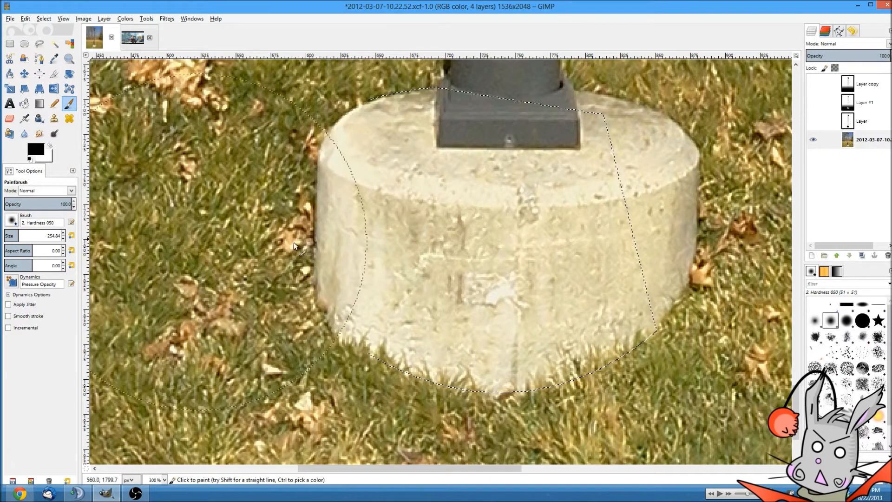
Add a transparent 1536 x 2048 px layer, paint the selected base area black on it, and clear the selection
scroll(604, 300, down, 1)
scroll(602, 301, down, 1)
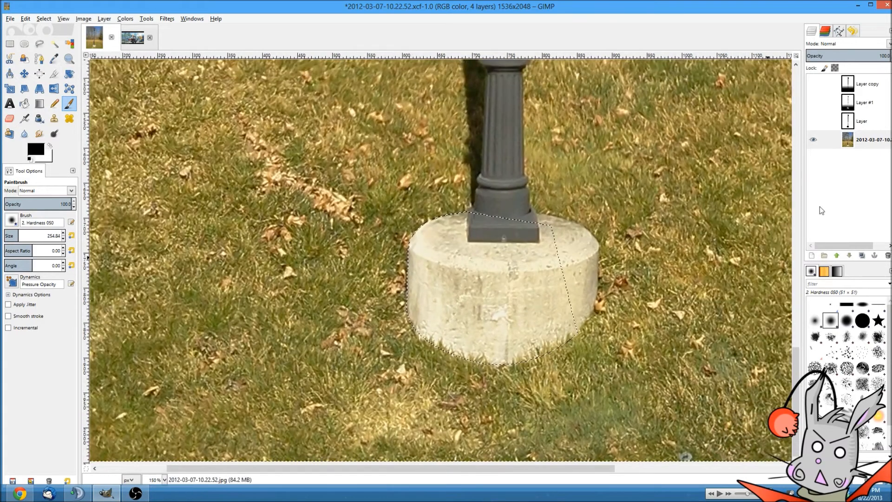
click(811, 256)
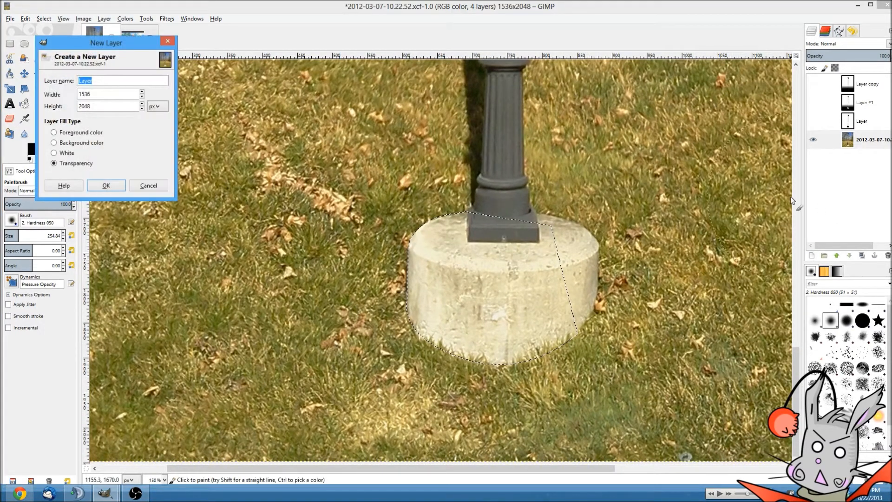
key(Return)
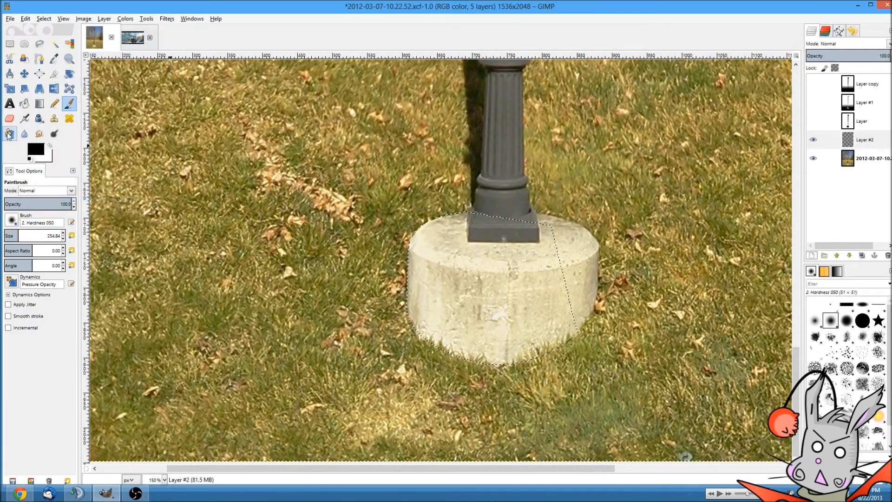
mouse_move(569, 365)
mouse_down()
mouse_move(538, 303)
mouse_move(599, 279)
mouse_up()
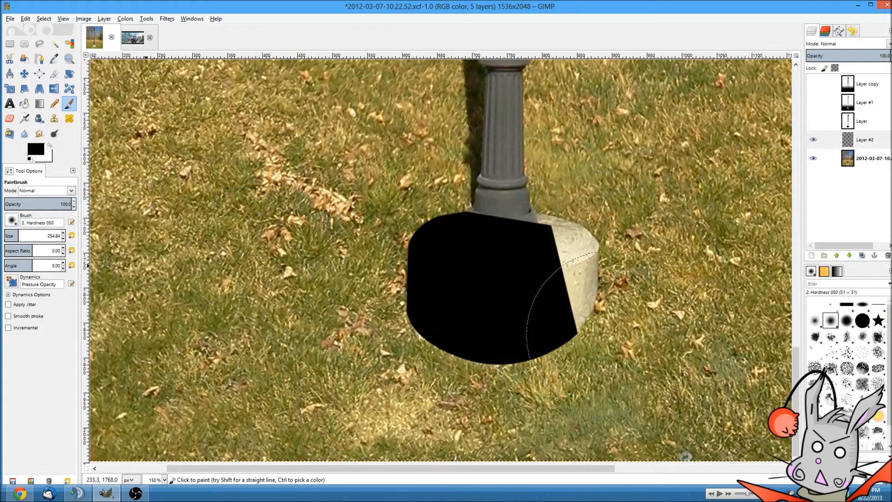
click(44, 19)
click(54, 42)
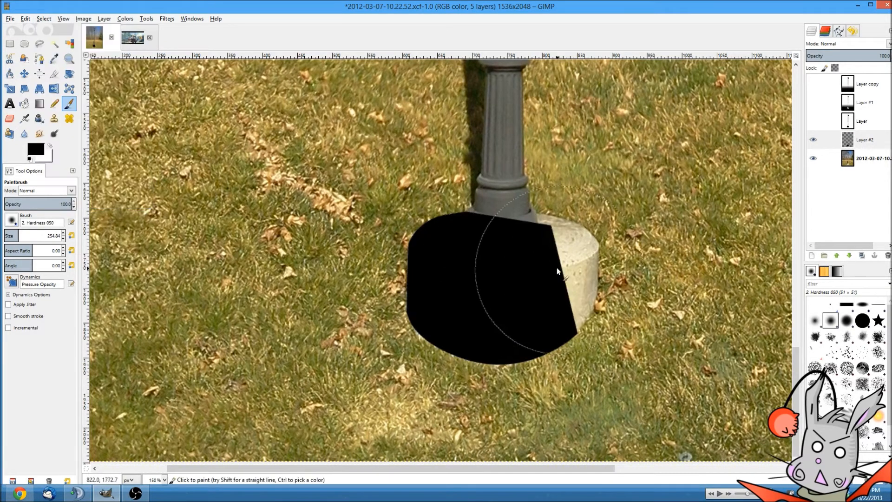
Add a new layer directly above the photo layer and bucket-fill it with white
key(1)
scroll(560, 264, down, 3)
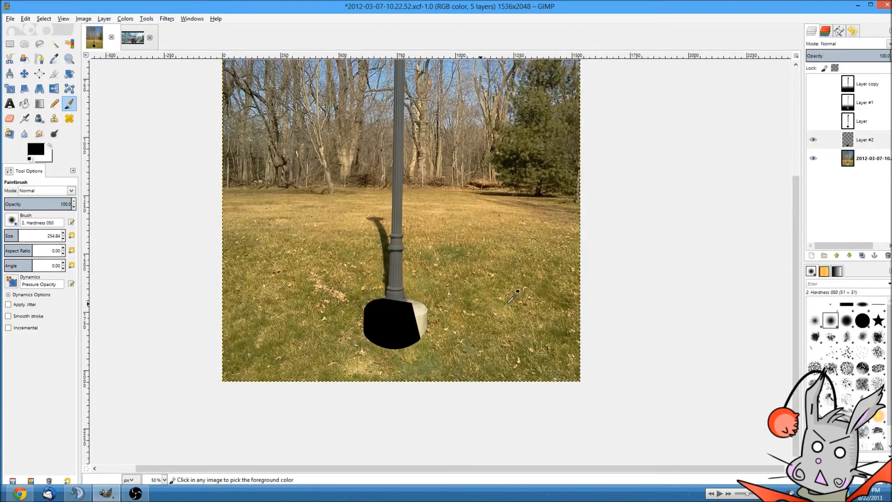
click(863, 158)
click(812, 255)
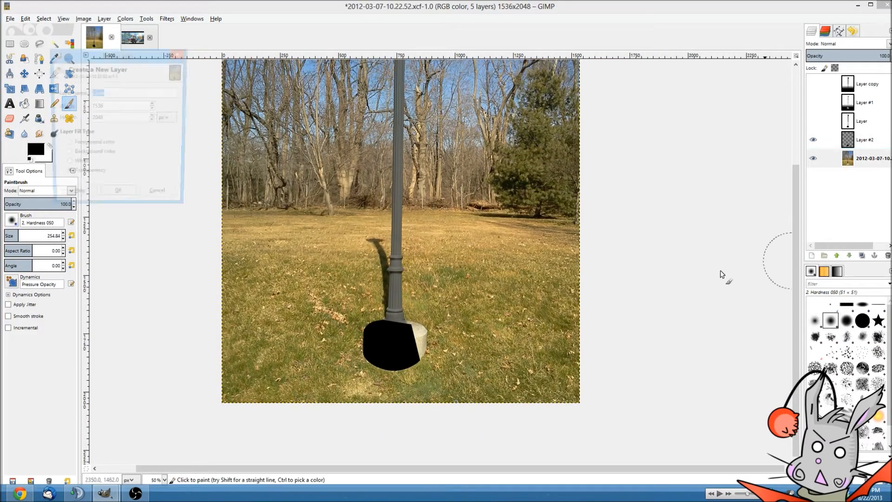
click(122, 204)
click(24, 104)
key(x)
click(374, 187)
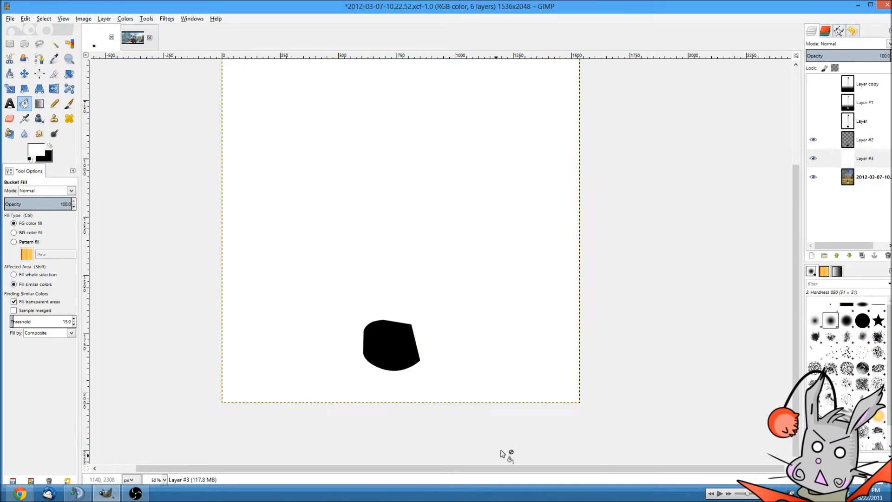
Merge the black-painted layer down onto the white layer
right_click(853, 158)
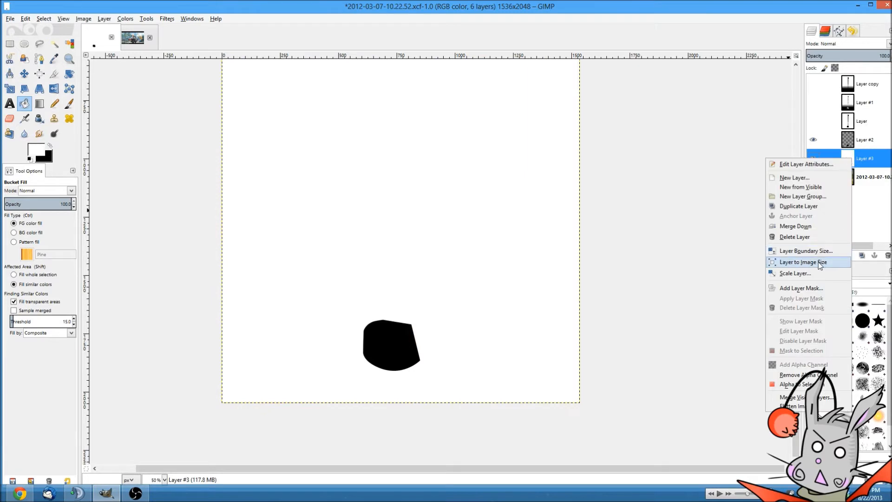
right_click(858, 141)
click(814, 211)
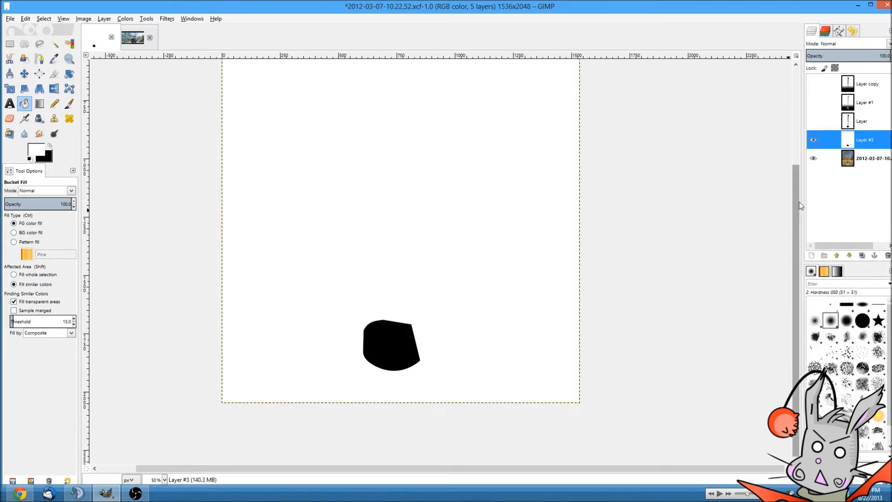
scroll(523, 309, up, 2)
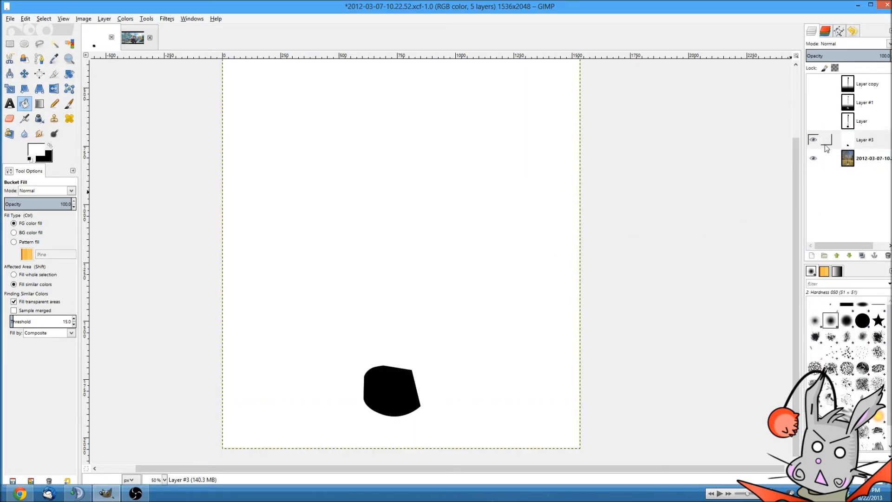
Delete the merged base layer and show the full lamppost silhouette layer named Layer
click(887, 255)
click(814, 123)
scroll(492, 344, up, 3)
key(minus)
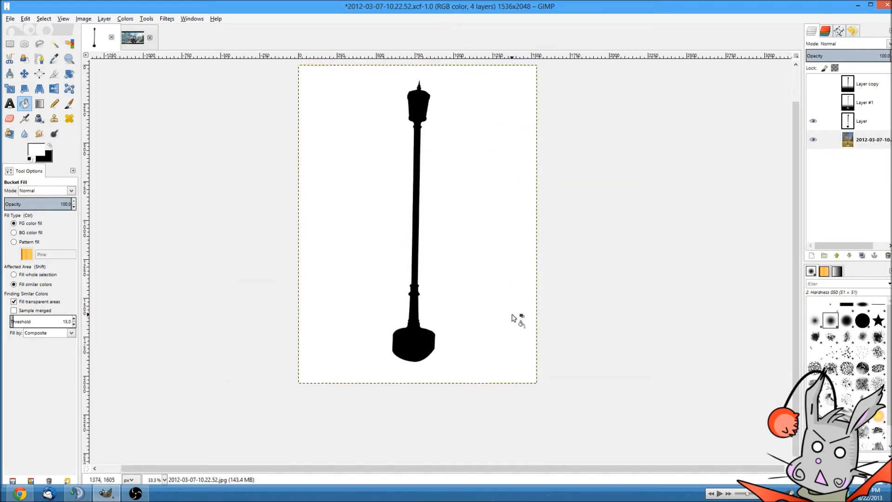
Compare the silhouette with the photo, hide the photo layer, and make the visible silhouette layer active
click(814, 122)
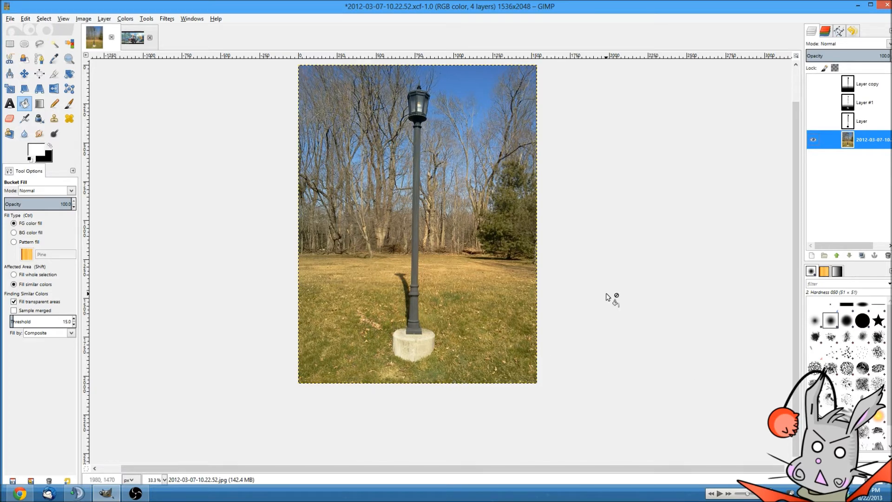
click(813, 139)
click(814, 122)
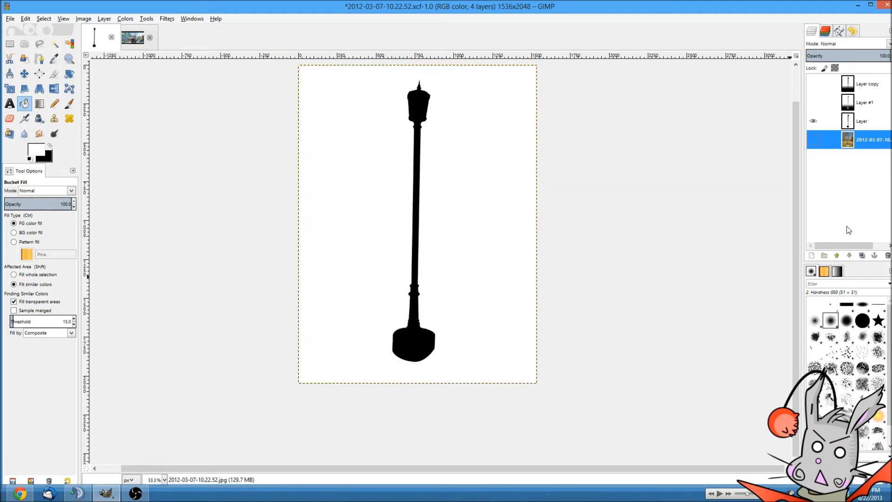
click(848, 121)
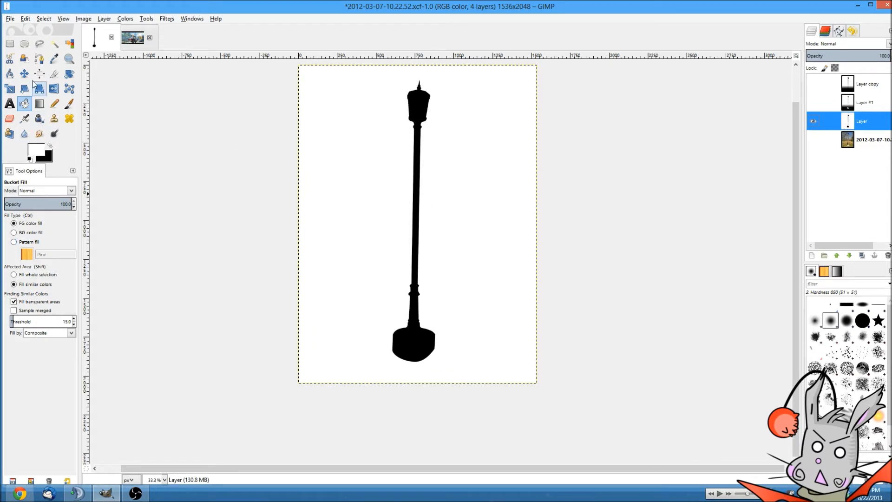
Select the black lamppost silhouette by color and invert the selection to the white background
click(69, 44)
click(411, 99)
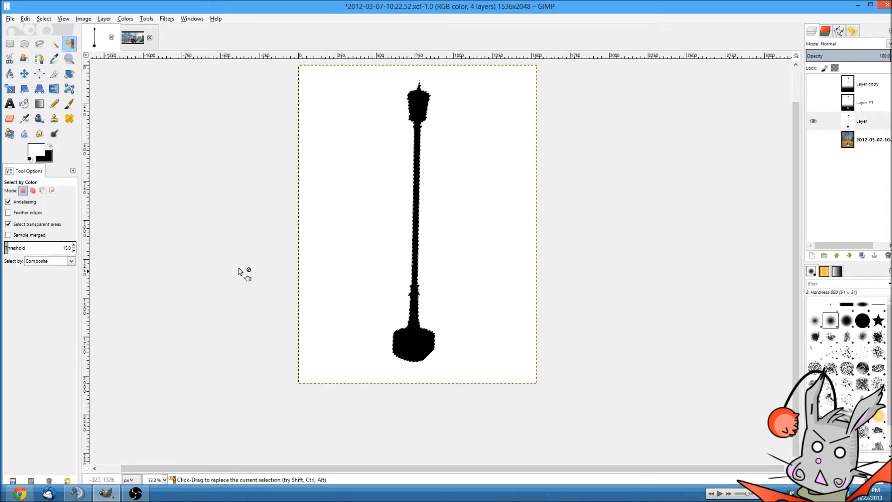
click(70, 103)
mouse_move(353, 56)
mouse_down()
mouse_move(437, 138)
mouse_move(383, 305)
mouse_move(304, 343)
mouse_move(138, 201)
mouse_move(116, 148)
mouse_up()
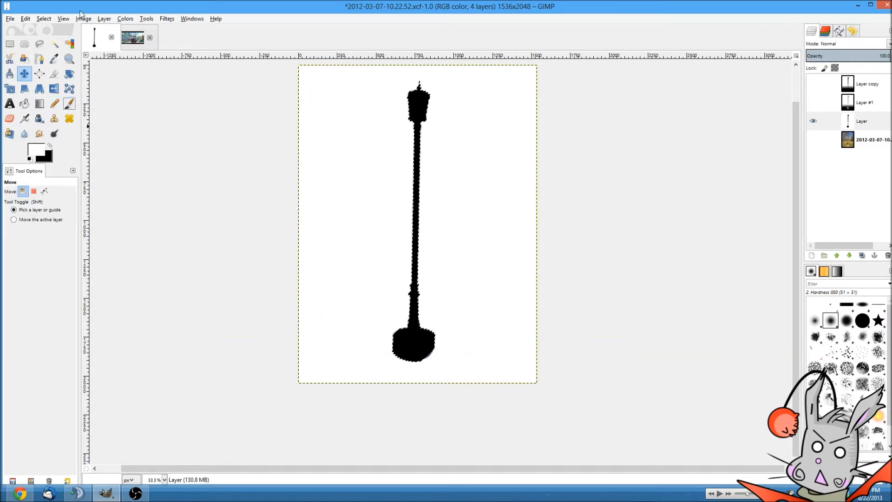
click(43, 19)
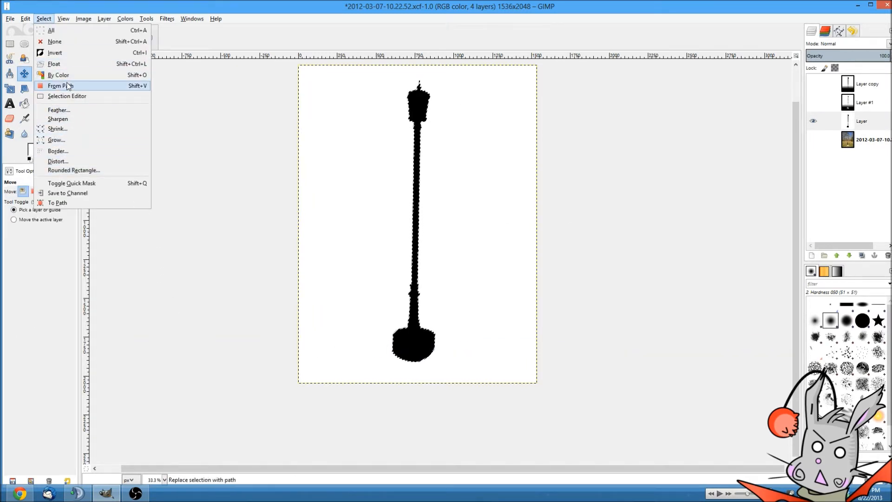
click(65, 53)
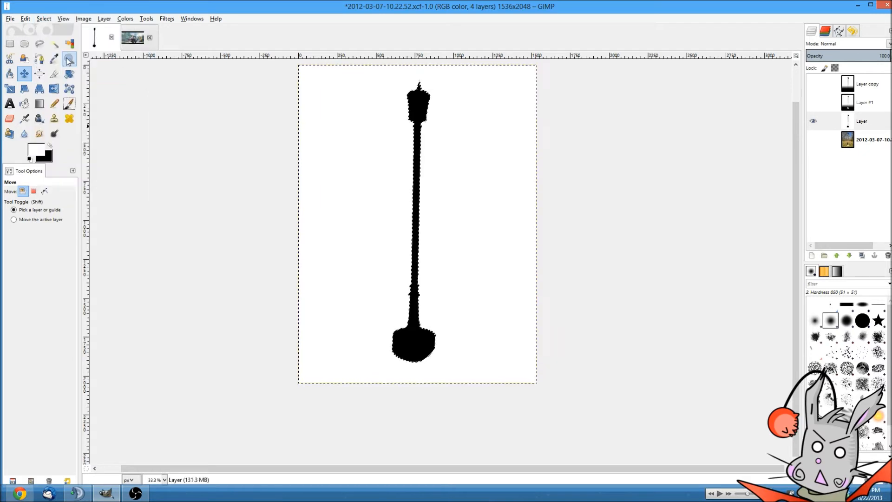
Choose the Gradient tool and place two vertical guides, one through the lamppost and one left of its base
click(39, 103)
drag(88, 216, 417, 236)
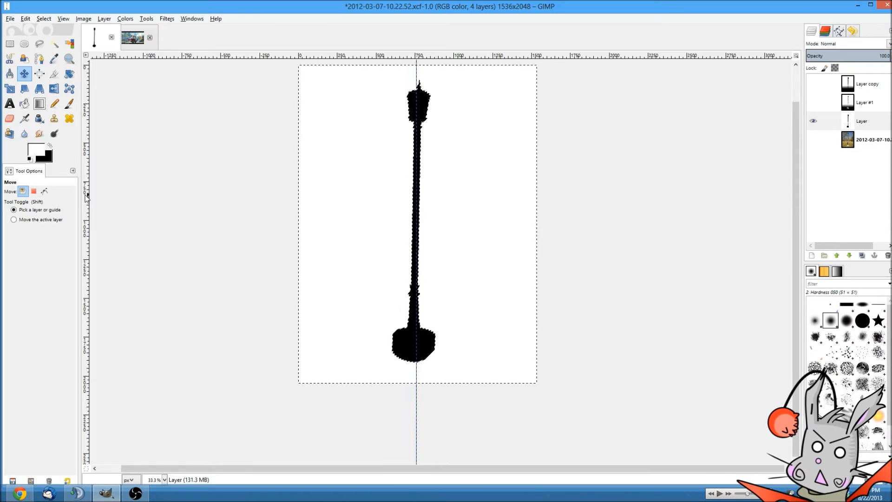
drag(87, 232, 370, 237)
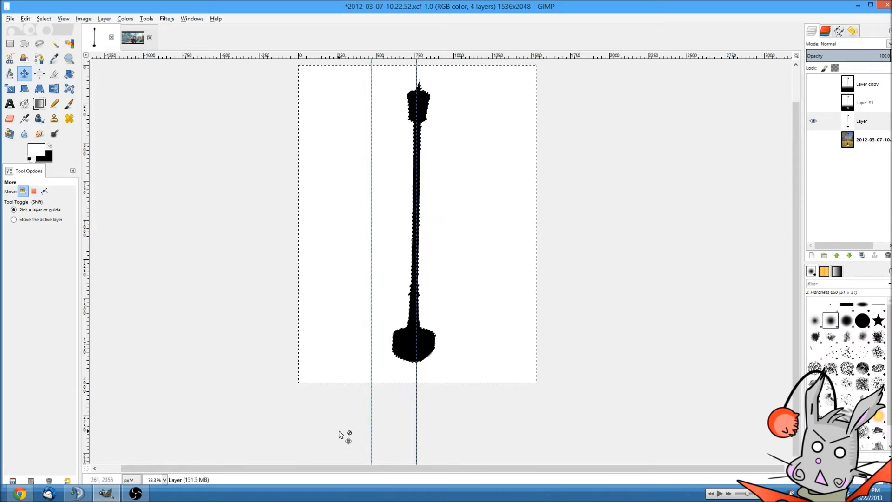
Undo the extra guide left of the lamppost's base and activate the Blend tool for gradients
key(ctrl+z)
key(l)
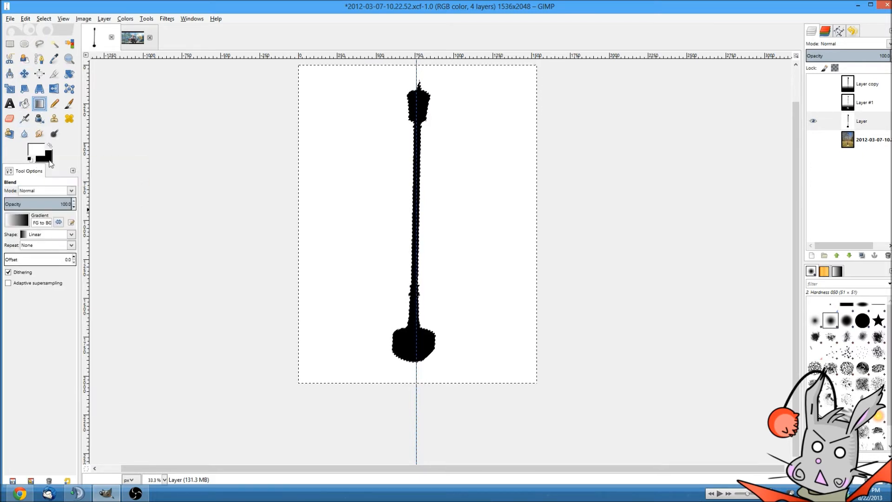
Try linear white-and-black gradients along the lamppost over the selected background, with different start points and directions, undoing each one
drag(417, 330, 416, 139)
key(ctrl+z)
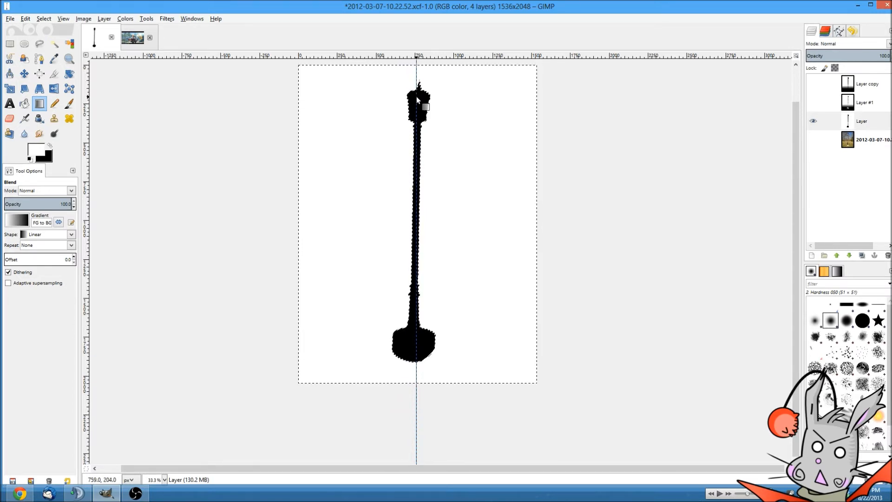
drag(417, 90, 413, 321)
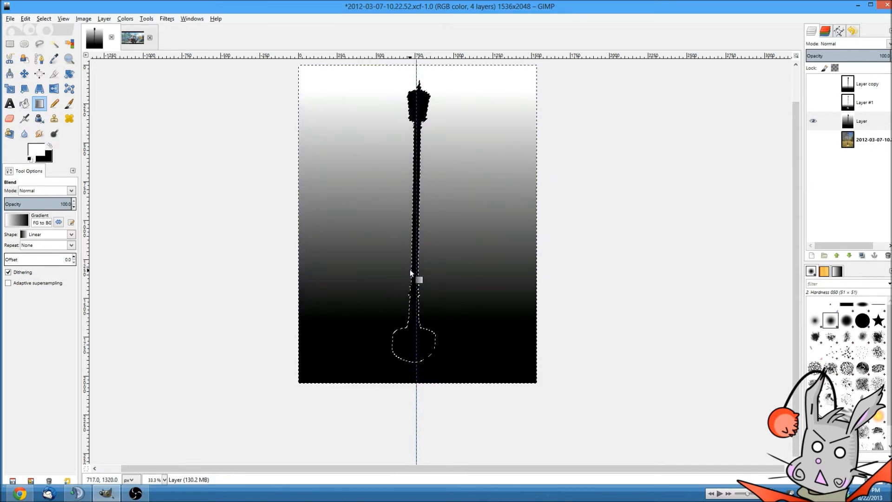
key(ctrl+z)
drag(416, 144, 418, 322)
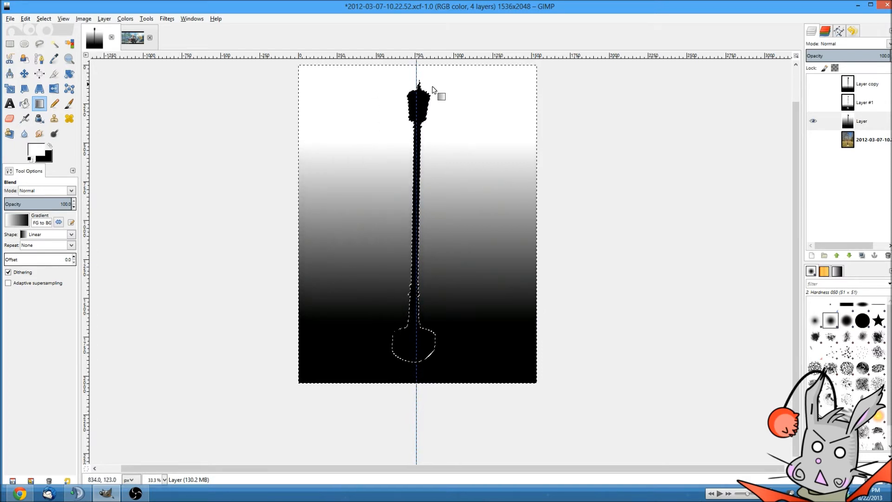
key(ctrl+z)
key(ctrl+z)
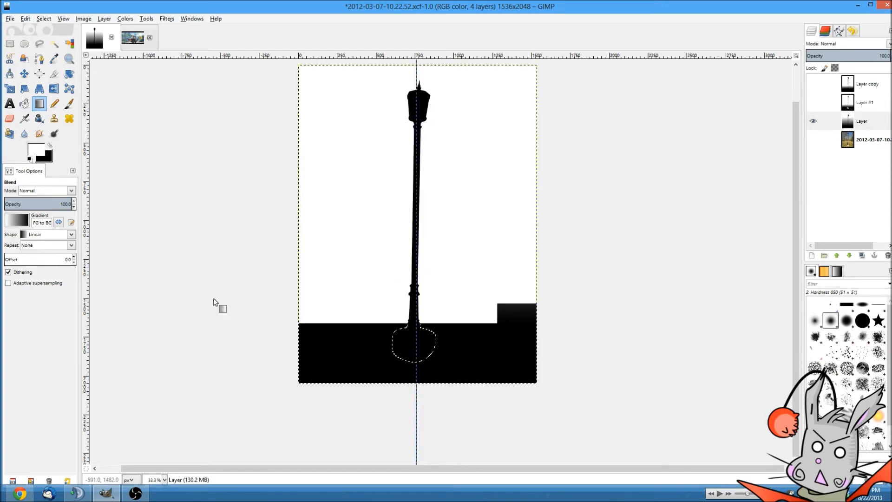
Hide the layer named Layer and show Layer copy, the silhouette with the gradient ground
click(814, 122)
click(813, 83)
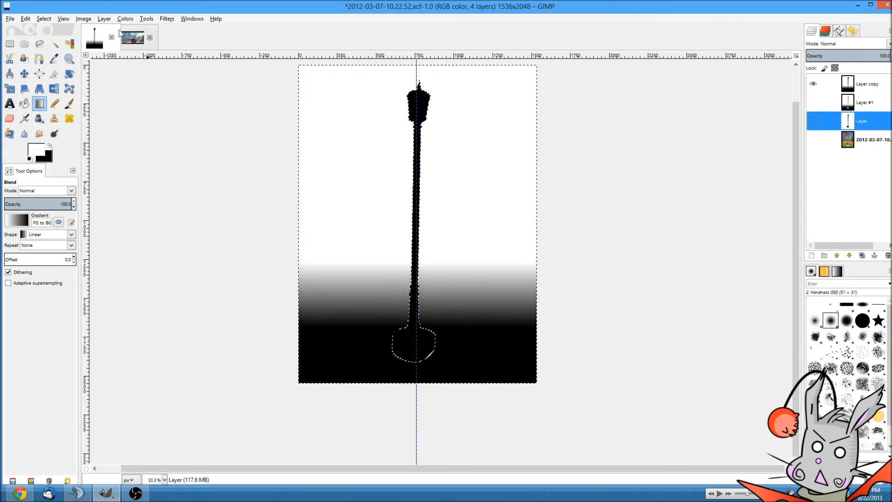
Clear the selection and remove the vertical guide through the lamppost by moving it off the canvas
click(43, 19)
click(51, 38)
click(25, 79)
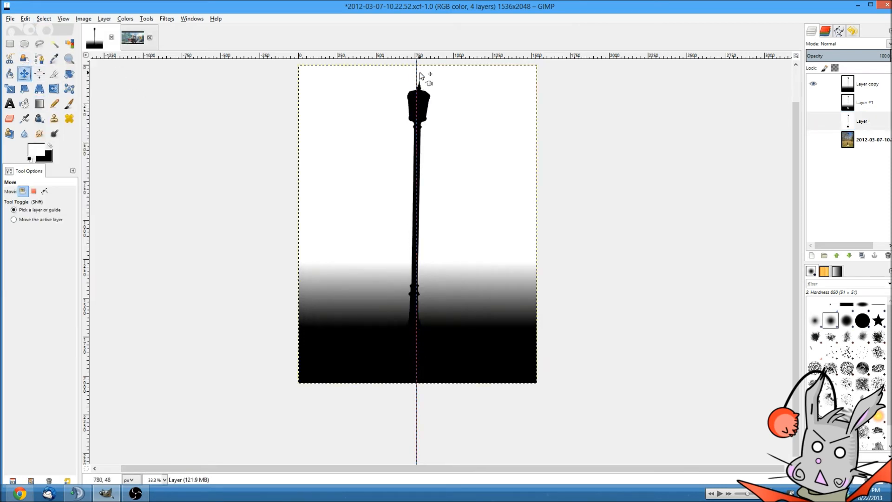
drag(417, 85, 31, 467)
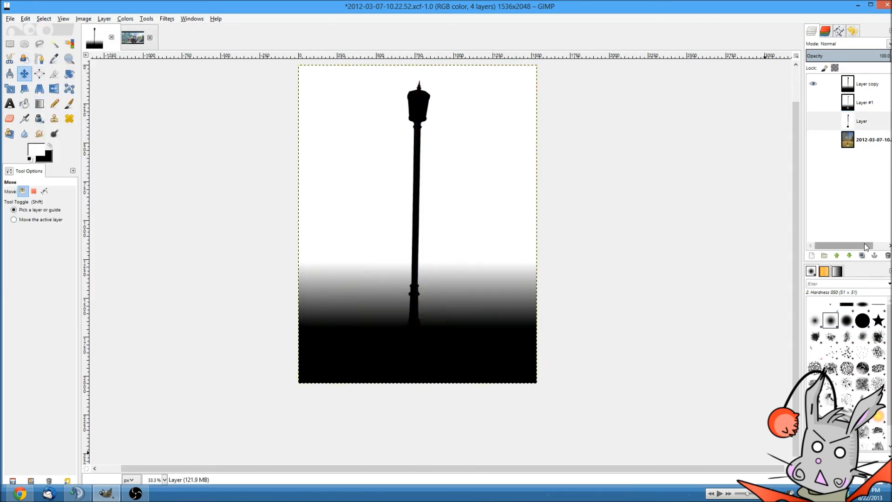
Duplicate the lamppost photo layer, move the copy to the top of the layer stack and make it visible
click(822, 83)
click(865, 147)
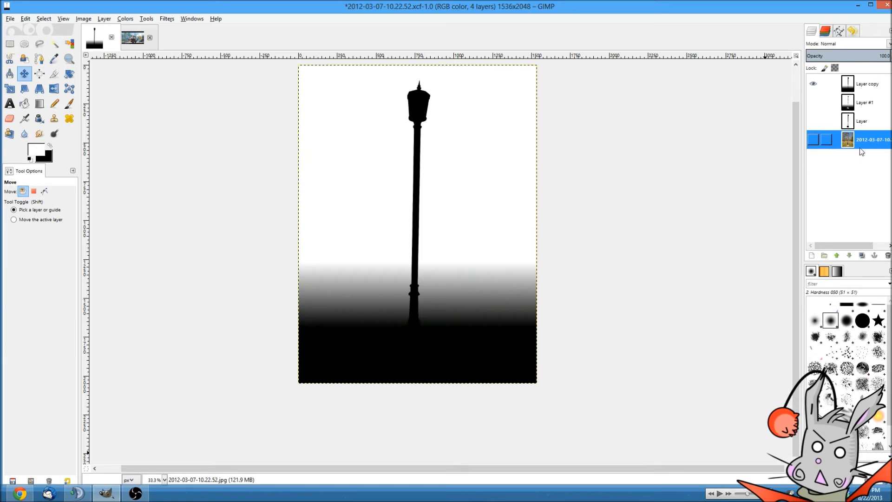
click(862, 255)
drag(860, 142, 859, 78)
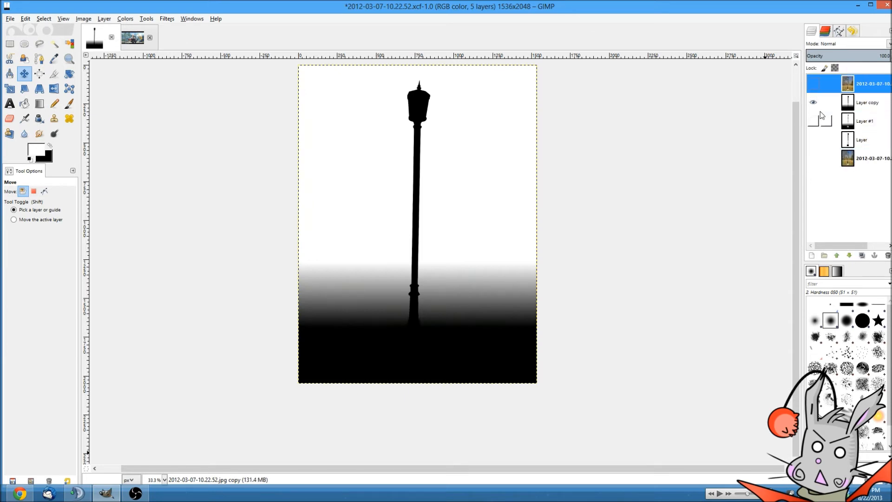
click(814, 84)
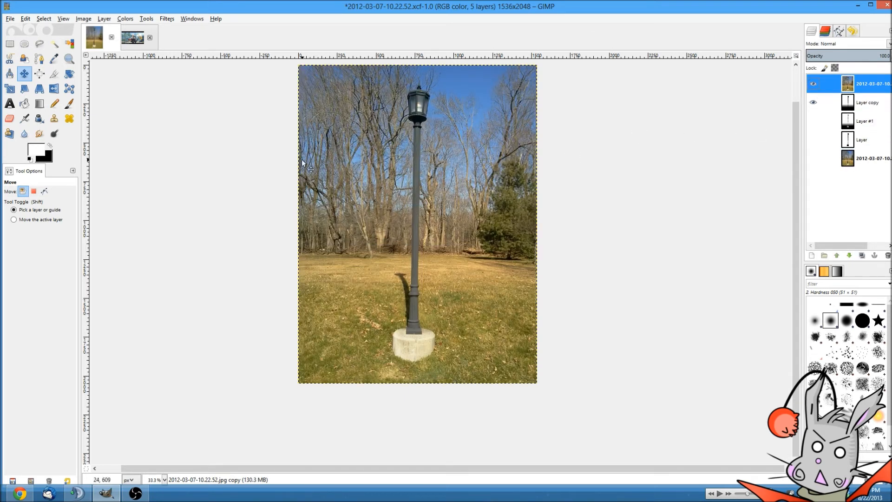
Open the Focus Blur filter for the copied photo layer and set the diffusion model to Ring
click(167, 19)
mouse_move(207, 68)
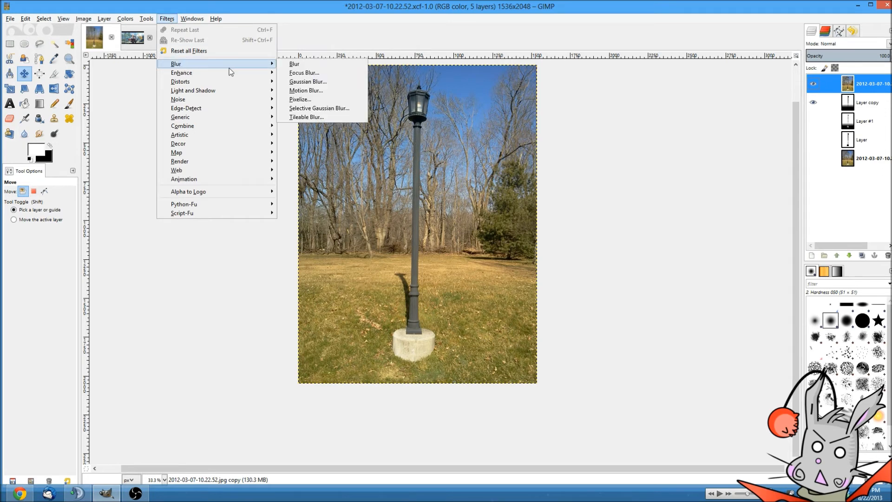
click(298, 75)
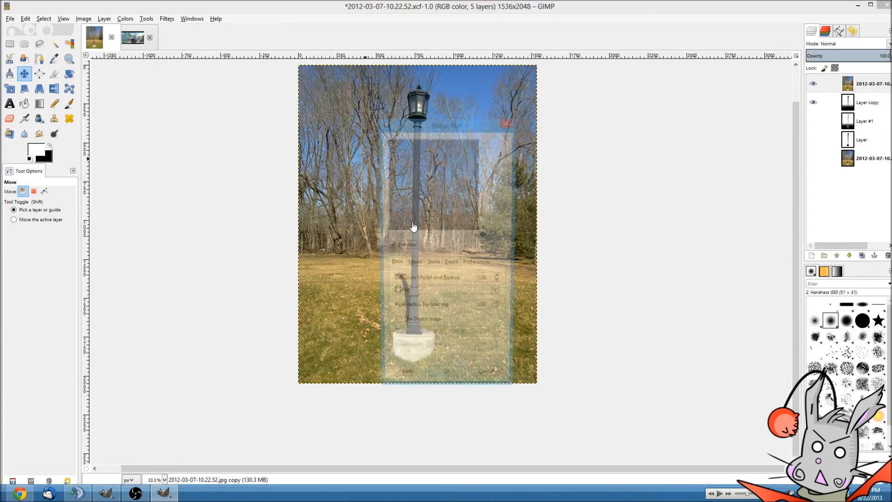
click(428, 297)
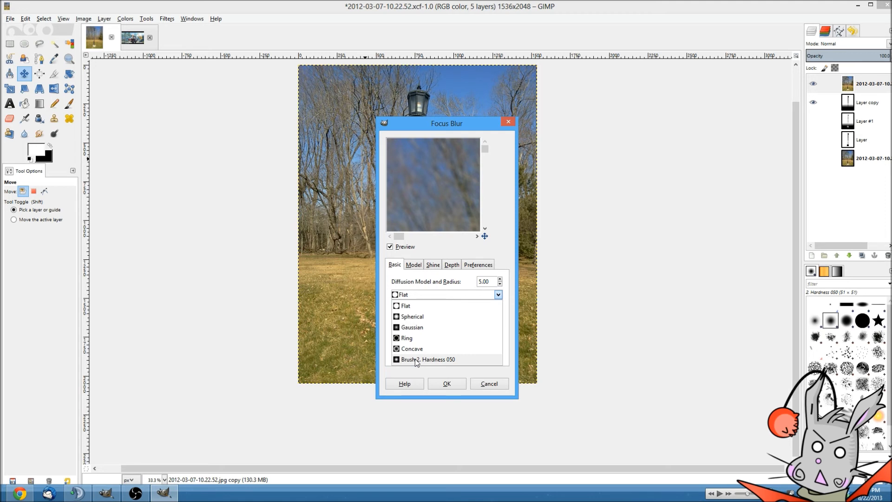
click(419, 339)
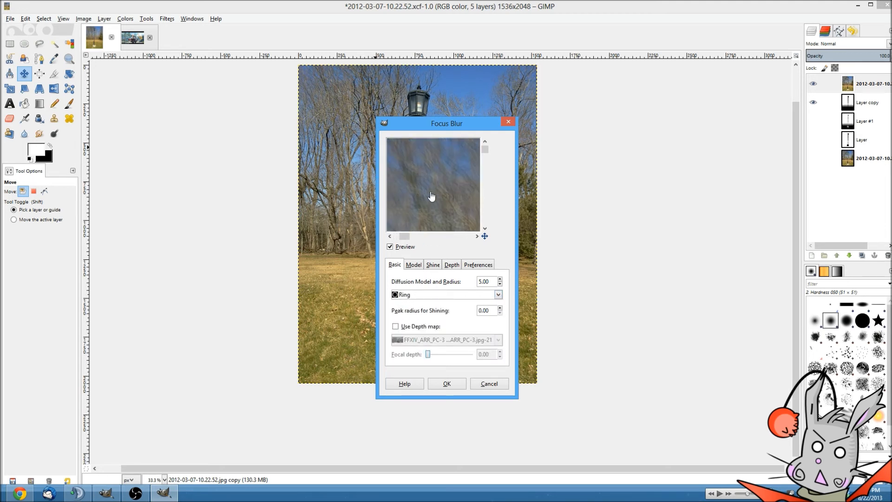
Set the blur radius to 8, enable the depth map with Layer copy as its source, and apply the Focus Blur
drag(492, 282, 387, 263)
text(8)
click(403, 327)
click(428, 341)
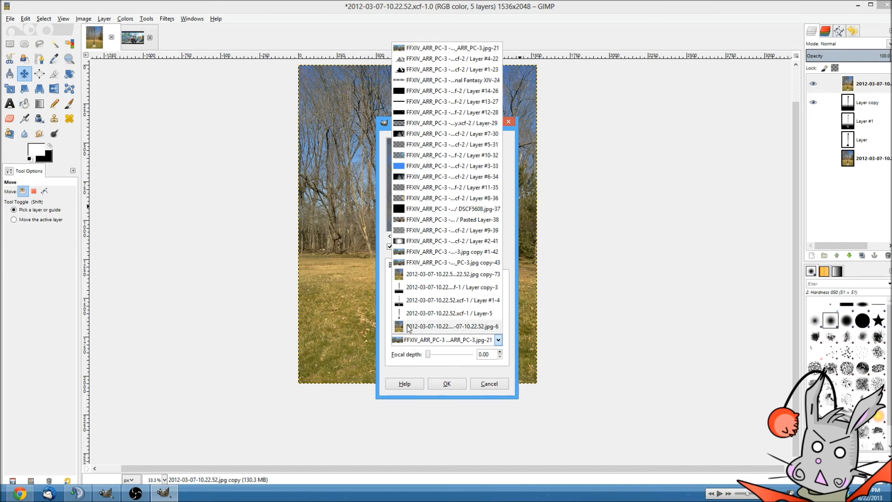
click(413, 288)
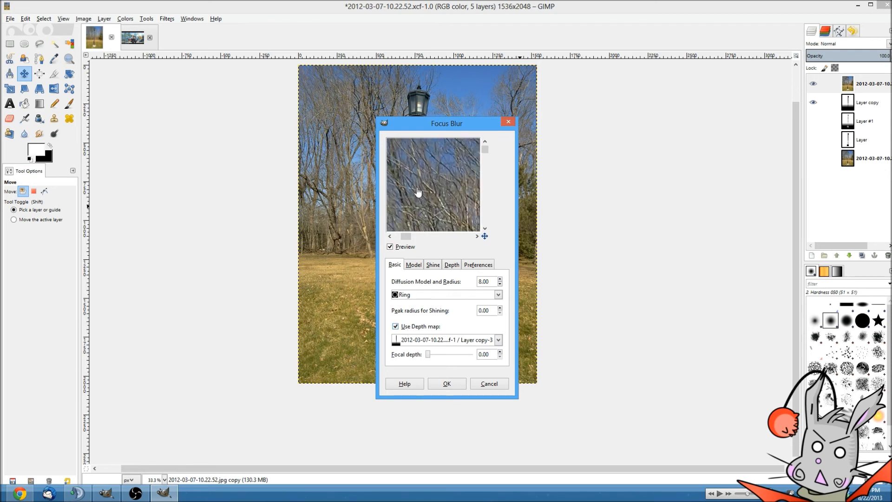
click(447, 384)
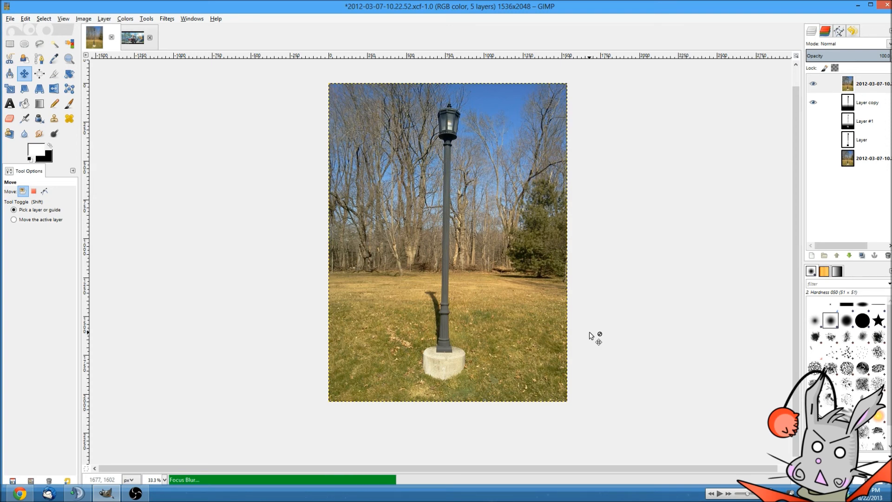
Examine the blurred trees, the lamppost's edges and the focus transition across the grass in close-up and at full view
drag(590, 332, 582, 340)
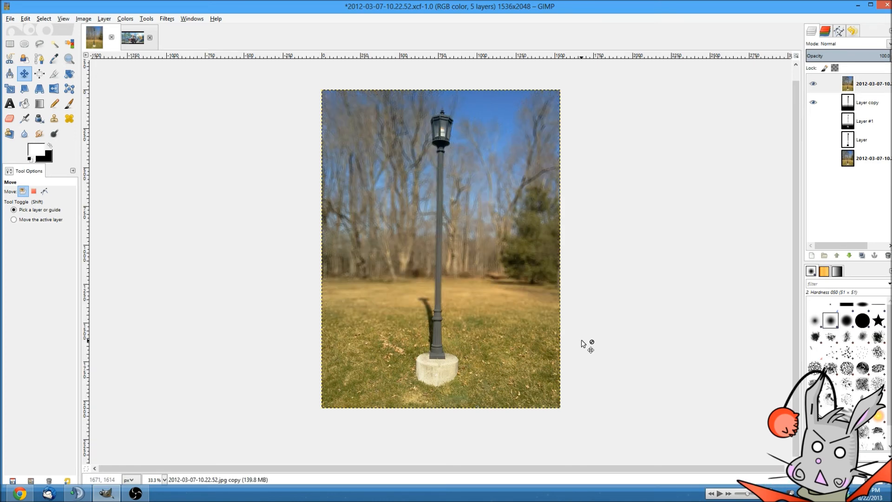
scroll(486, 258, up, 3)
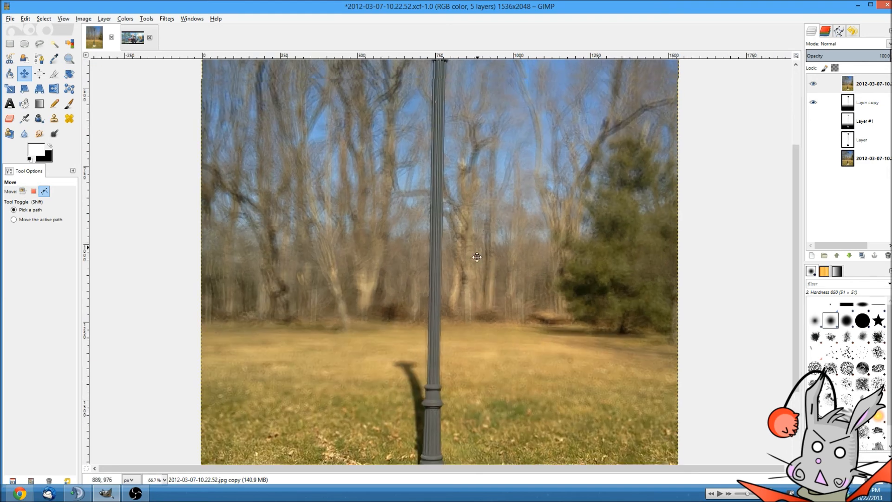
scroll(439, 224, down, 5)
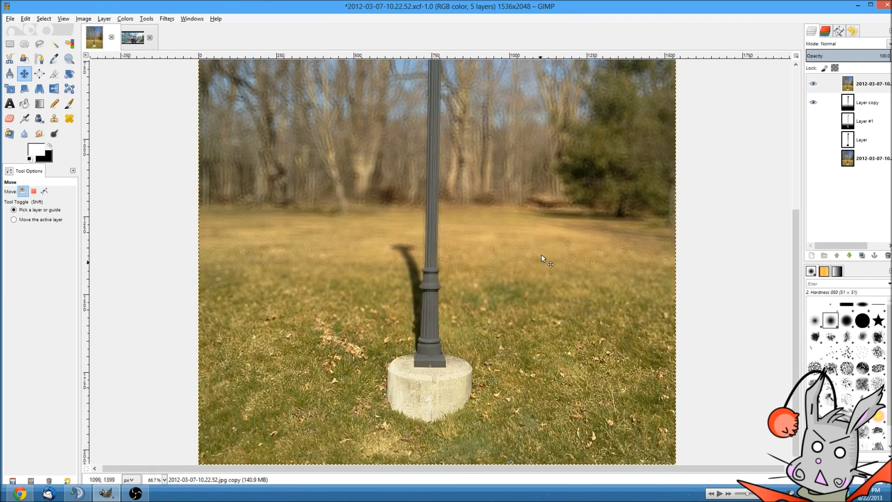
scroll(542, 255, up, 5)
scroll(479, 288, down, 2)
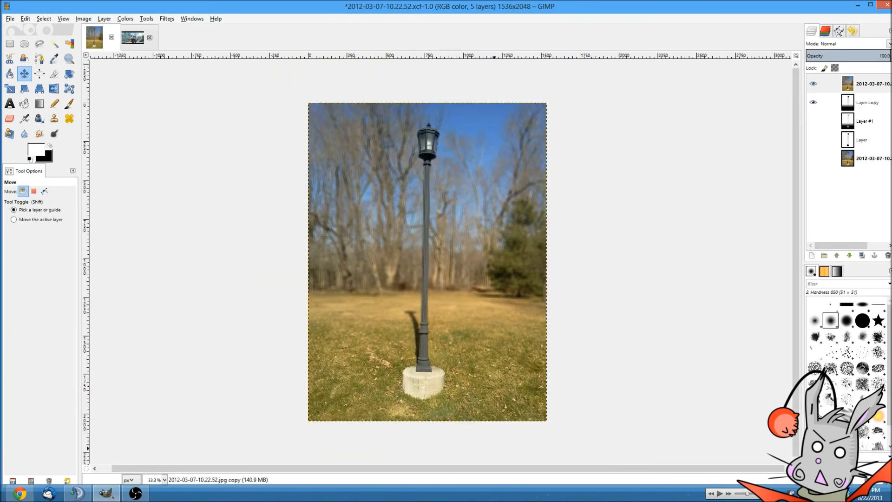
Switch to the Final Fantasy XIV image and briefly show its Layer #1 silhouette depth map before hiding it again
click(132, 39)
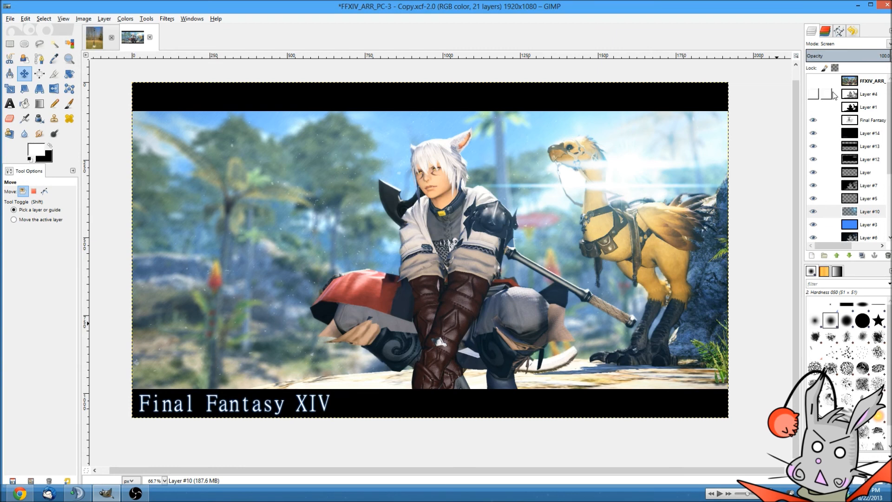
click(813, 107)
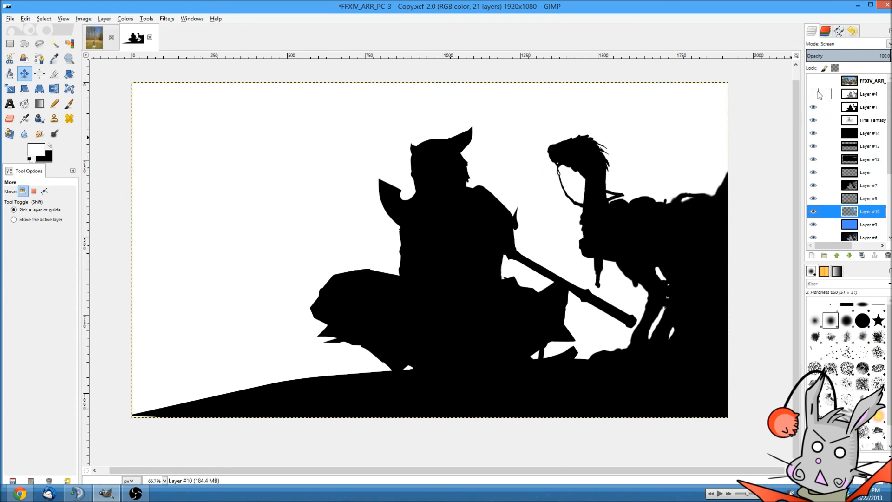
click(814, 107)
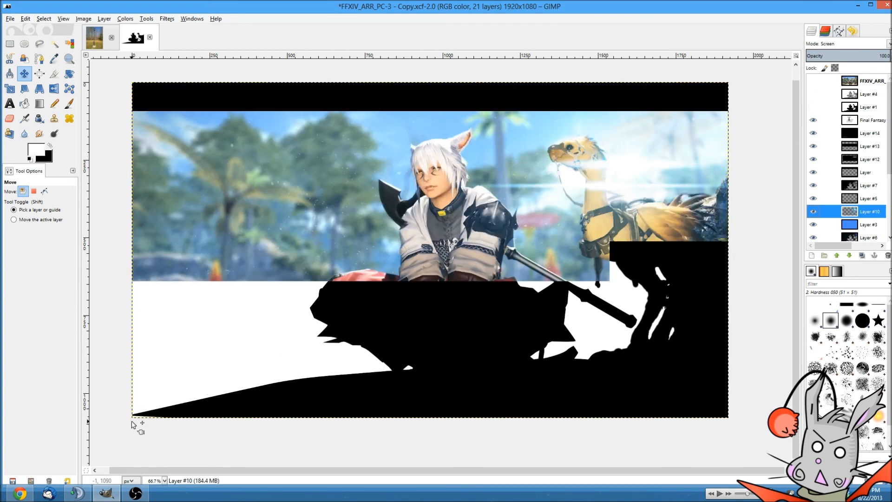